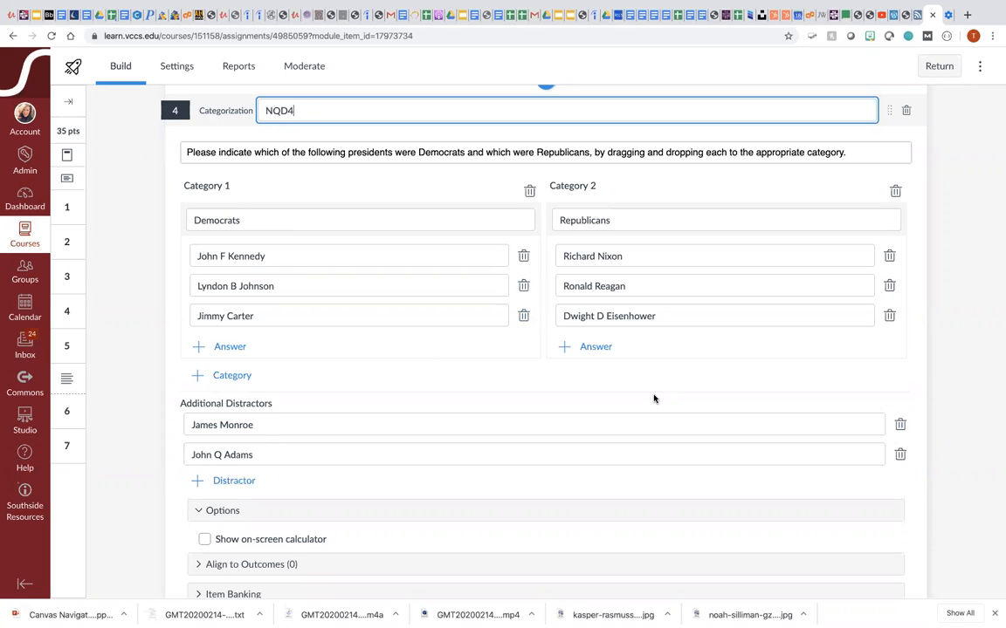
# - Finish editing the presidents categorization question 4
pyautogui.scroll(-1, 654, 399)
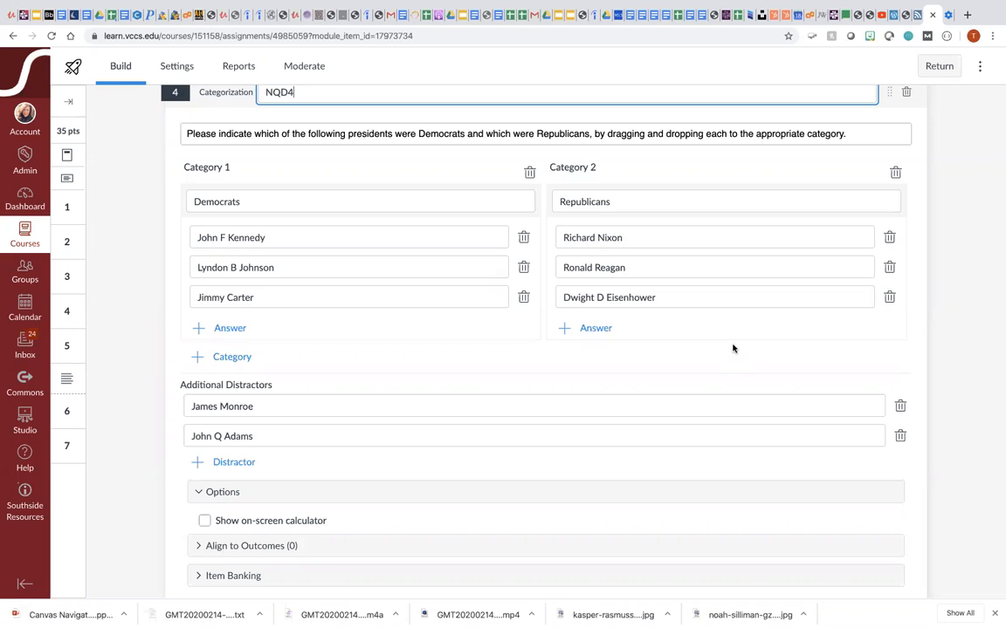
pyautogui.scroll(-3, 742, 353)
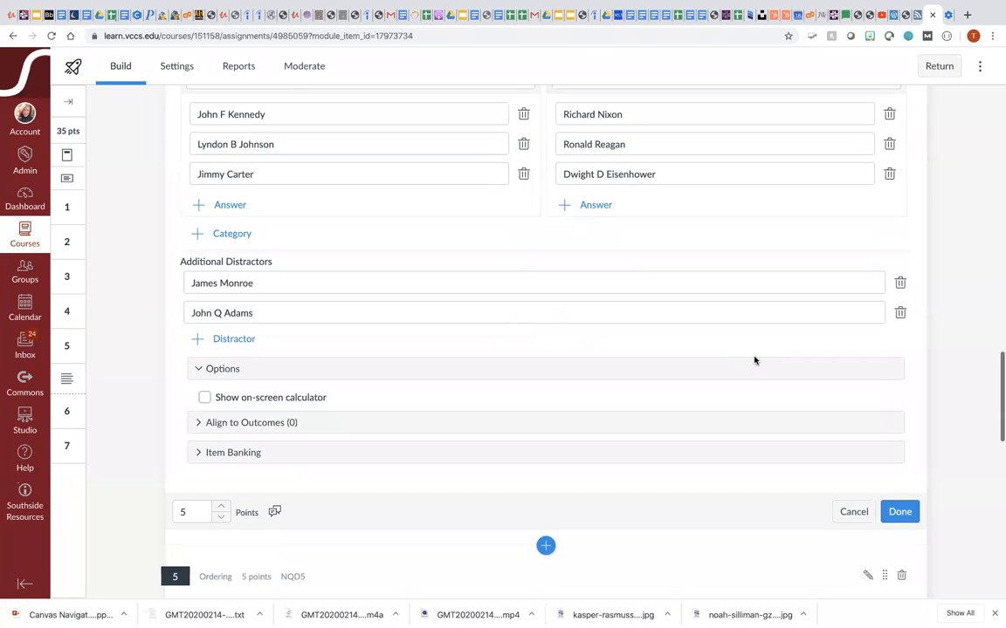
pyautogui.click(901, 512)
# - Review the categorization question preview and the Civil War battles ordering question below it
pyautogui.scroll(-1, 884, 446)
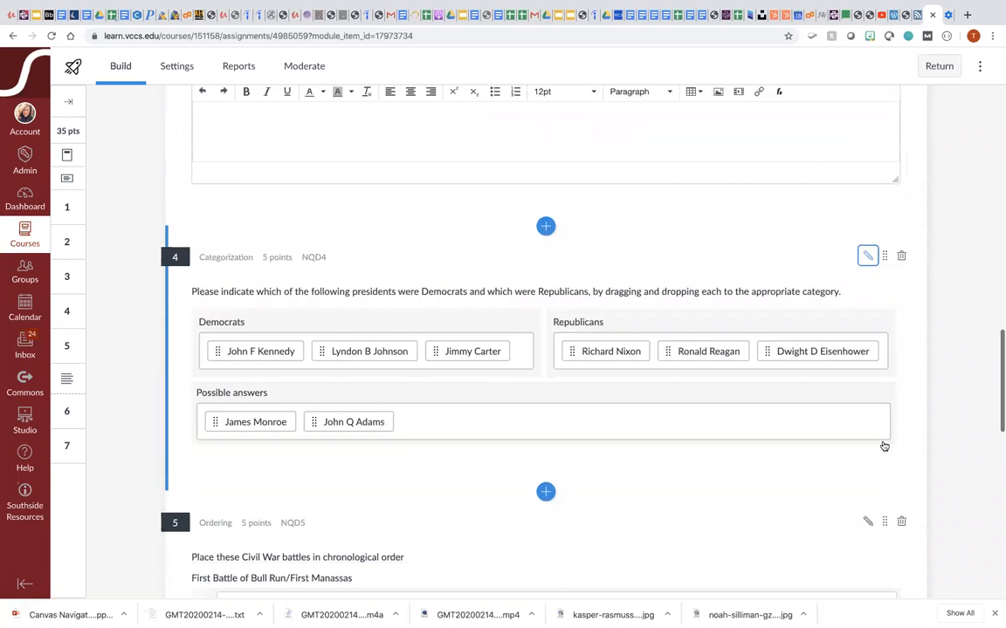
pyautogui.scroll(-4, 873, 424)
pyautogui.scroll(-3, 875, 426)
pyautogui.scroll(3, 874, 426)
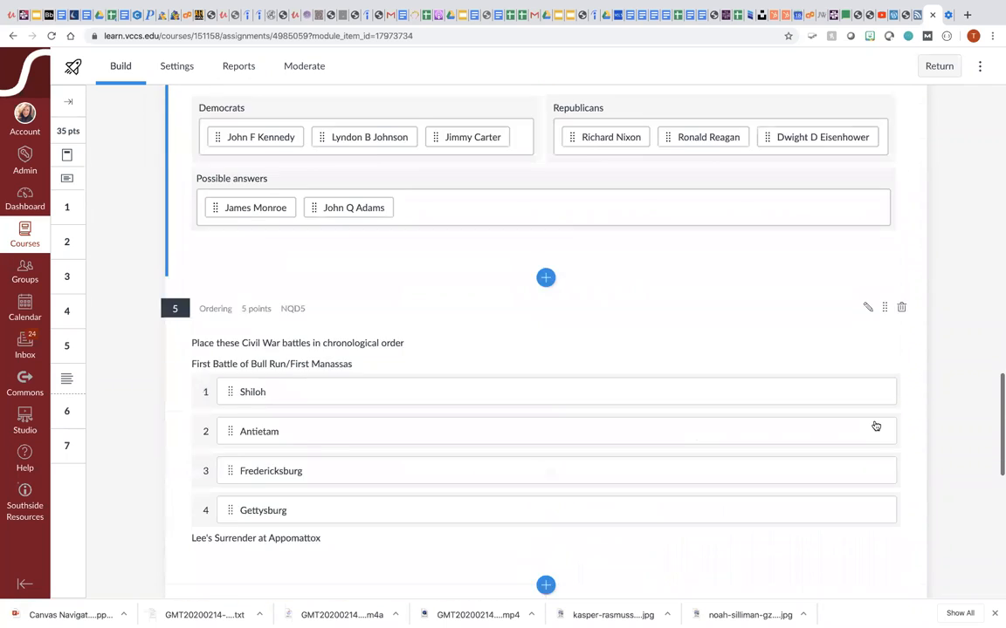
pyautogui.scroll(3, 873, 423)
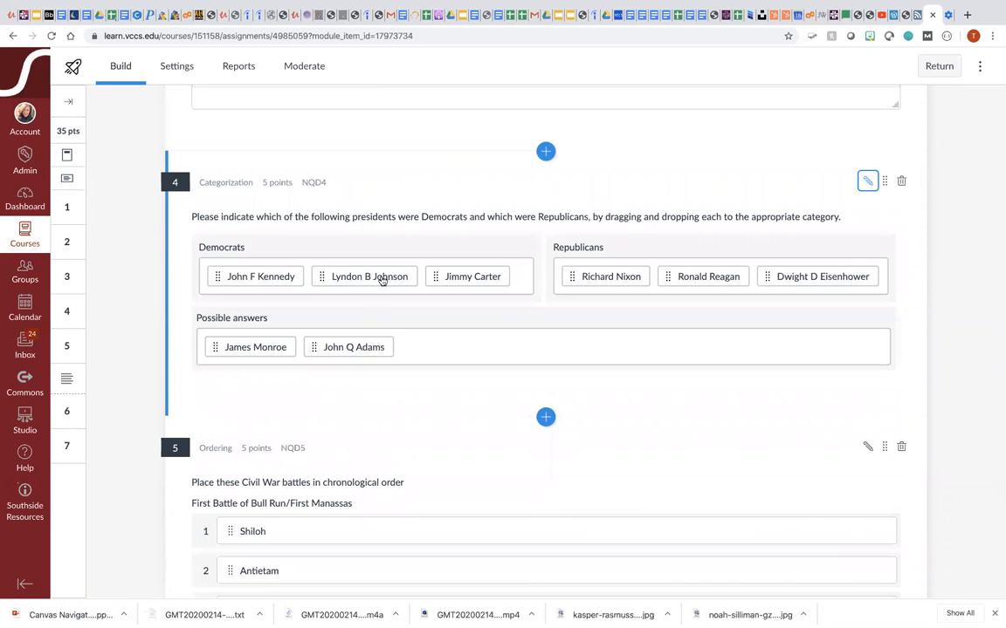
pyautogui.scroll(-3, 727, 442)
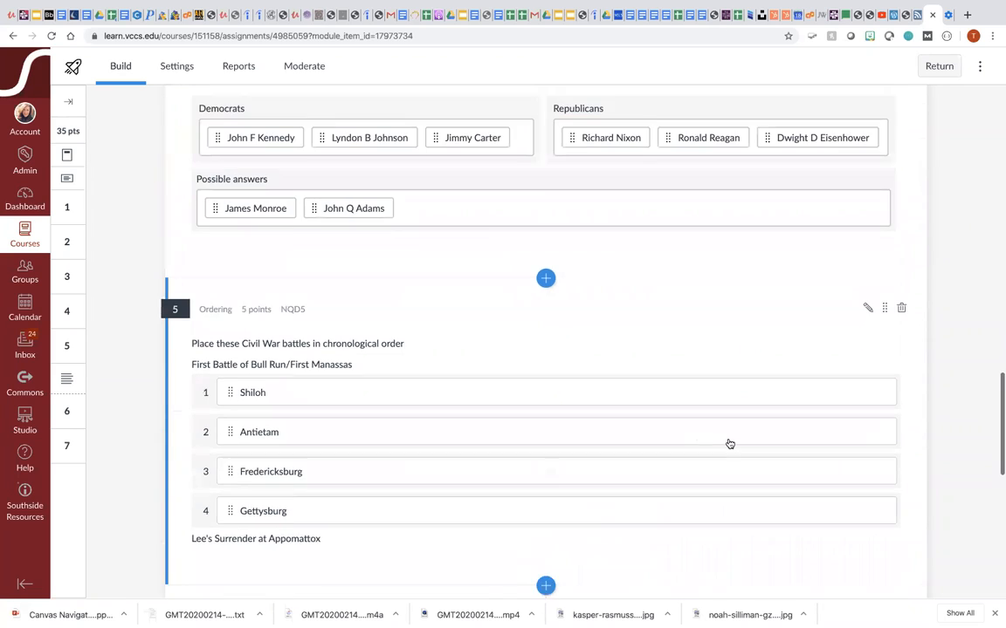
pyautogui.scroll(-1, 729, 444)
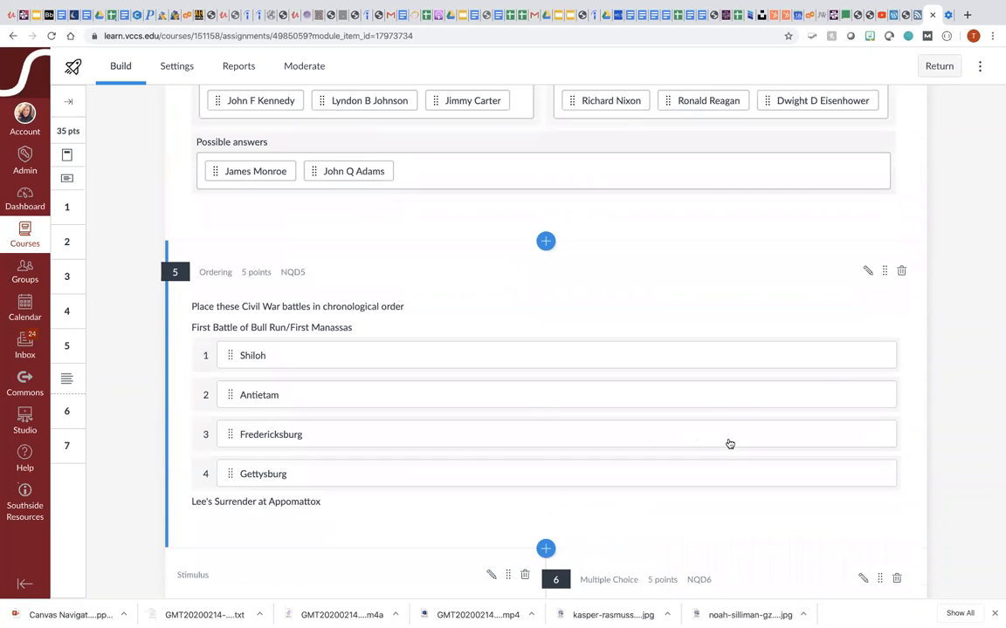
# - Open the Civil War battles ordering question 5 for editing, review its answers and options, and close it
pyautogui.click(867, 271)
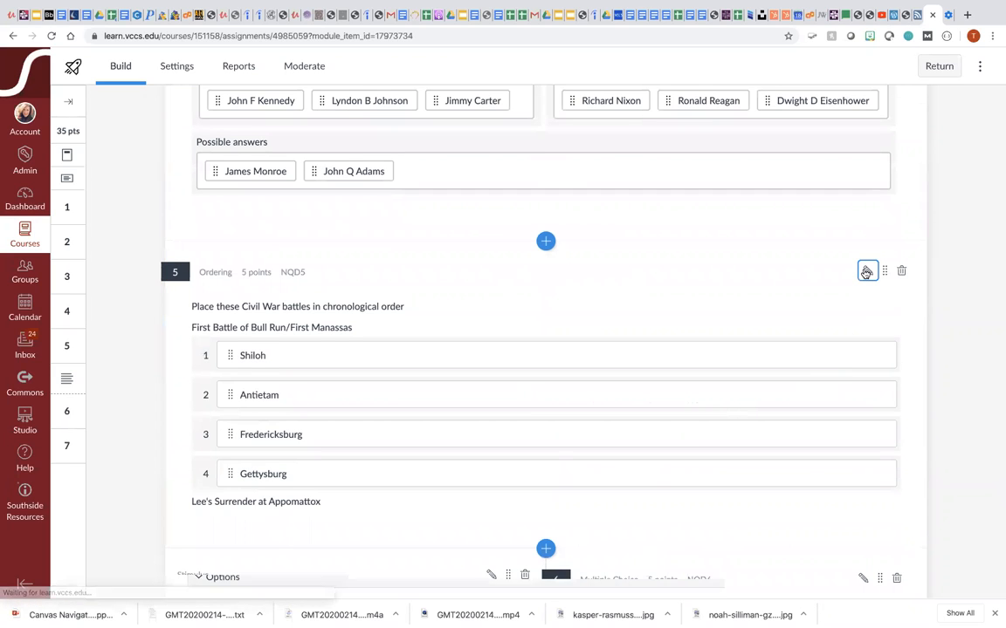
pyautogui.scroll(-3, 740, 356)
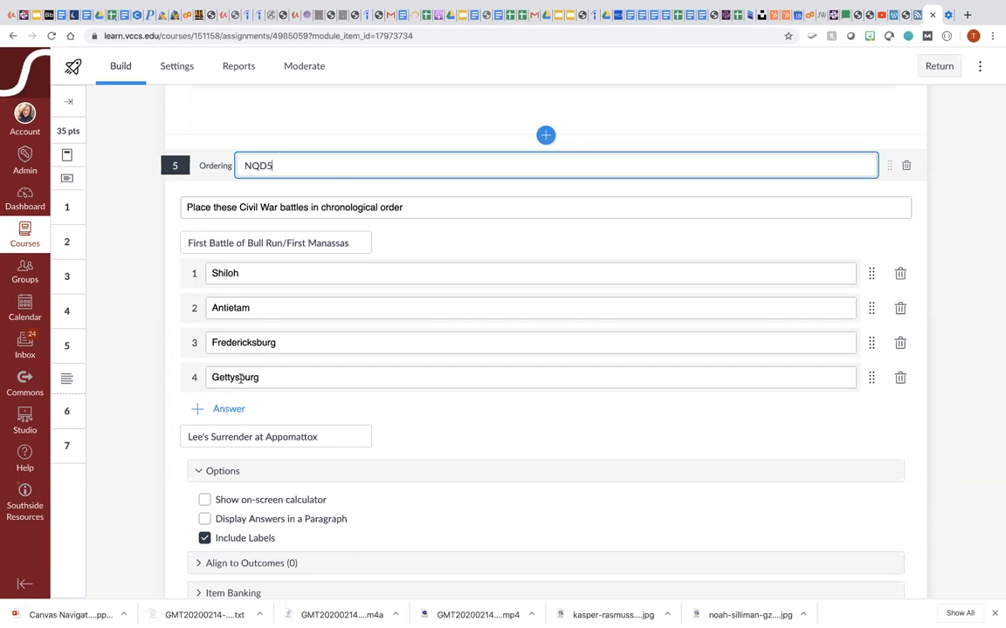
pyautogui.scroll(-1, 210, 401)
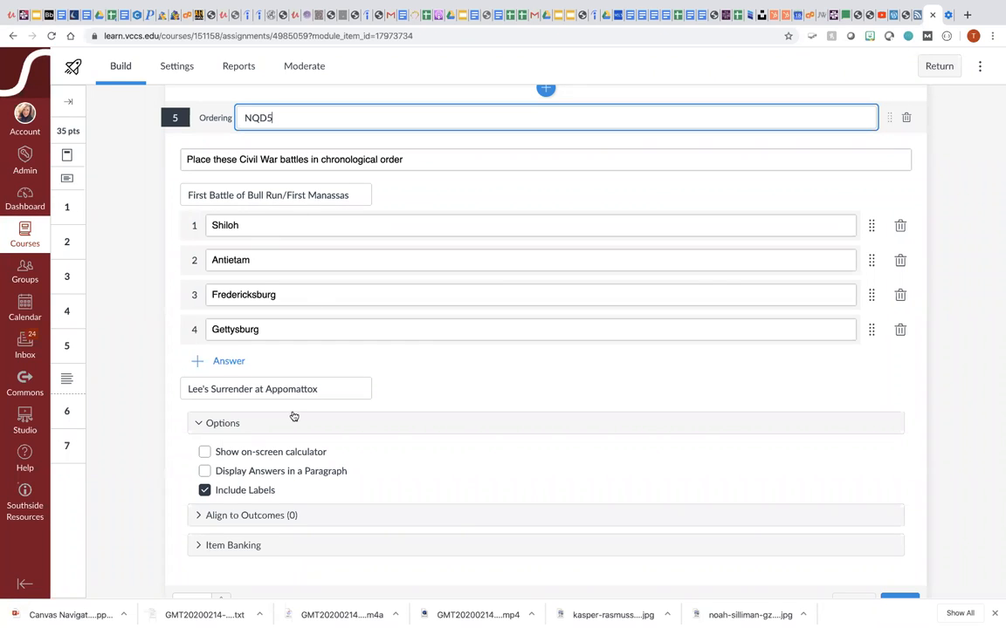
pyautogui.scroll(-1, 300, 413)
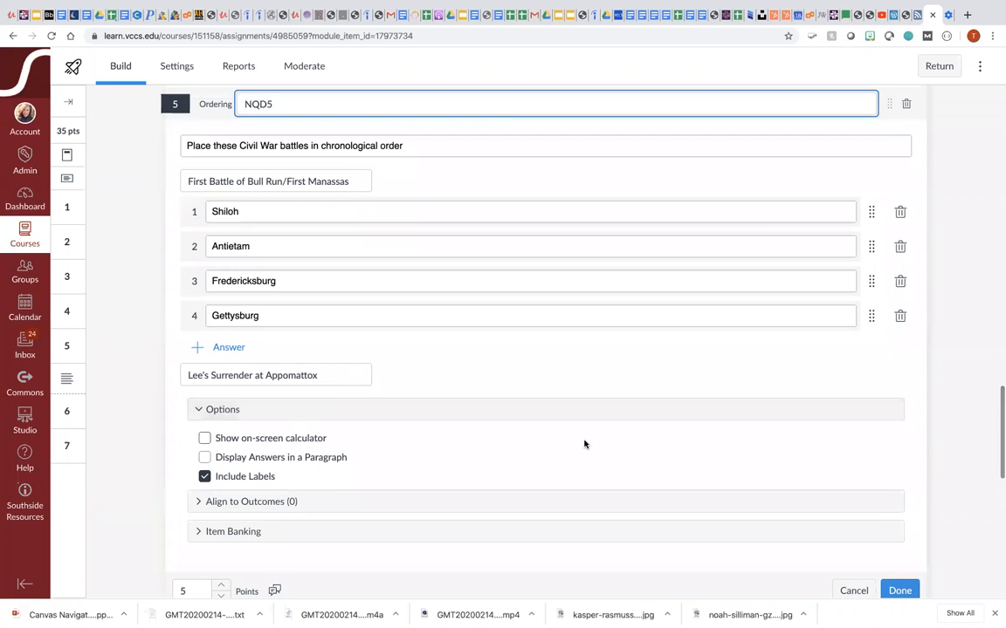
pyautogui.scroll(-5, 300, 410)
pyautogui.click(896, 452)
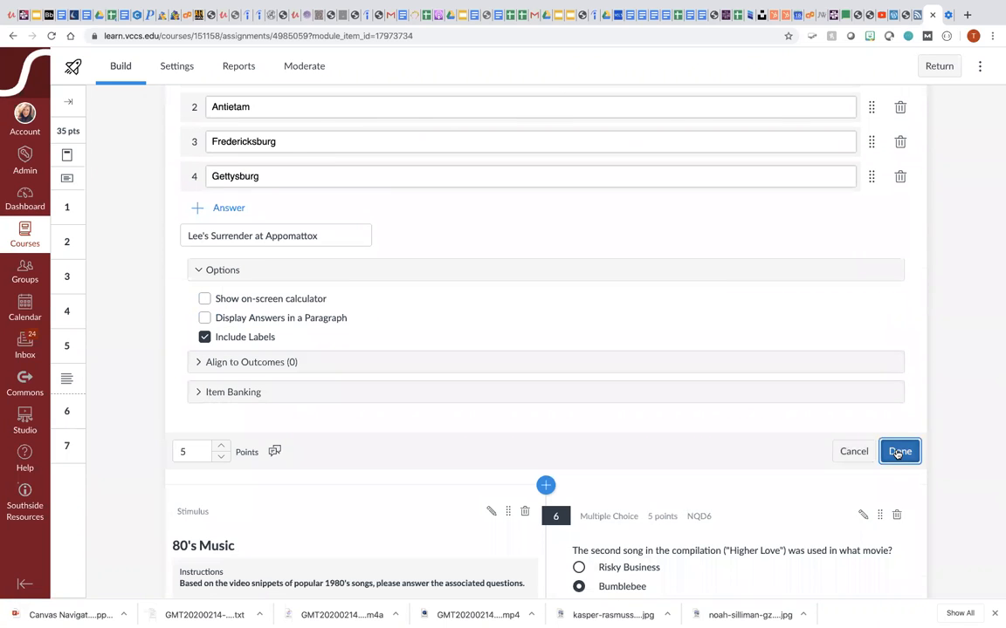
# - Open the 80's Music multiple choice question 6 for editing
pyautogui.scroll(-10, 755, 342)
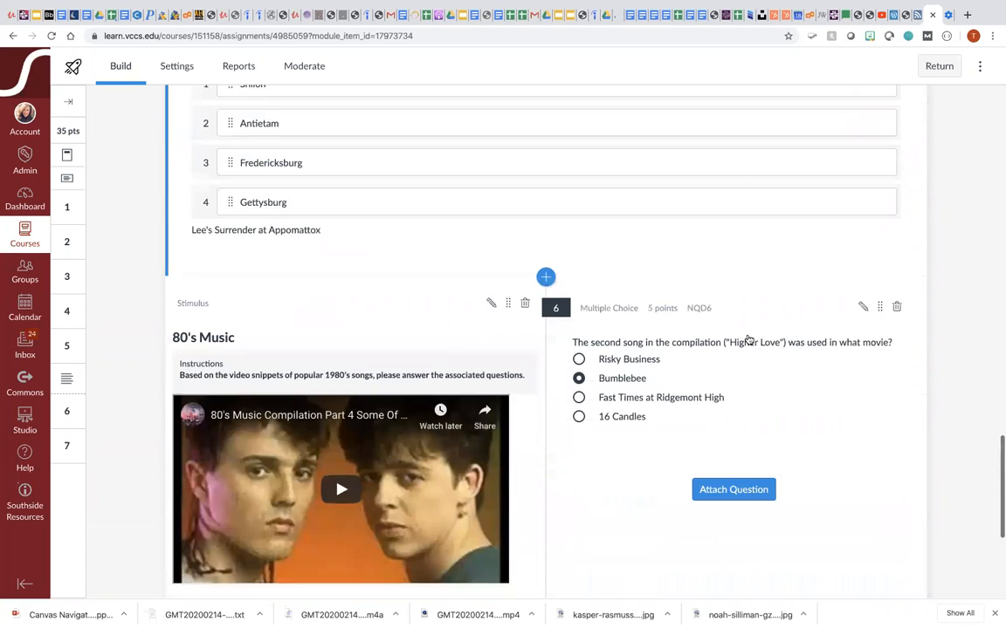
pyautogui.scroll(-5, 747, 341)
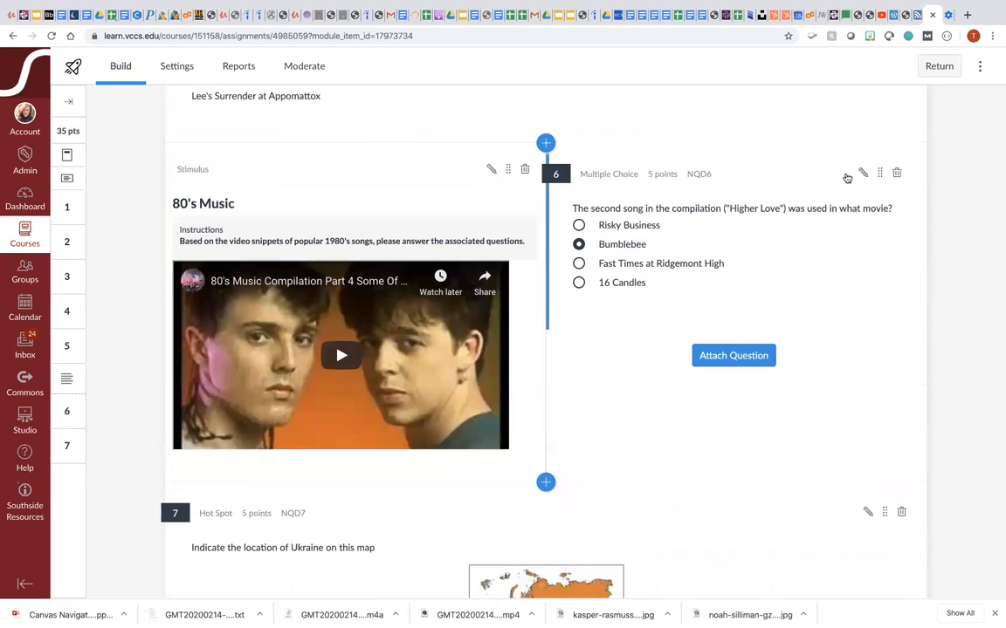
pyautogui.click(862, 172)
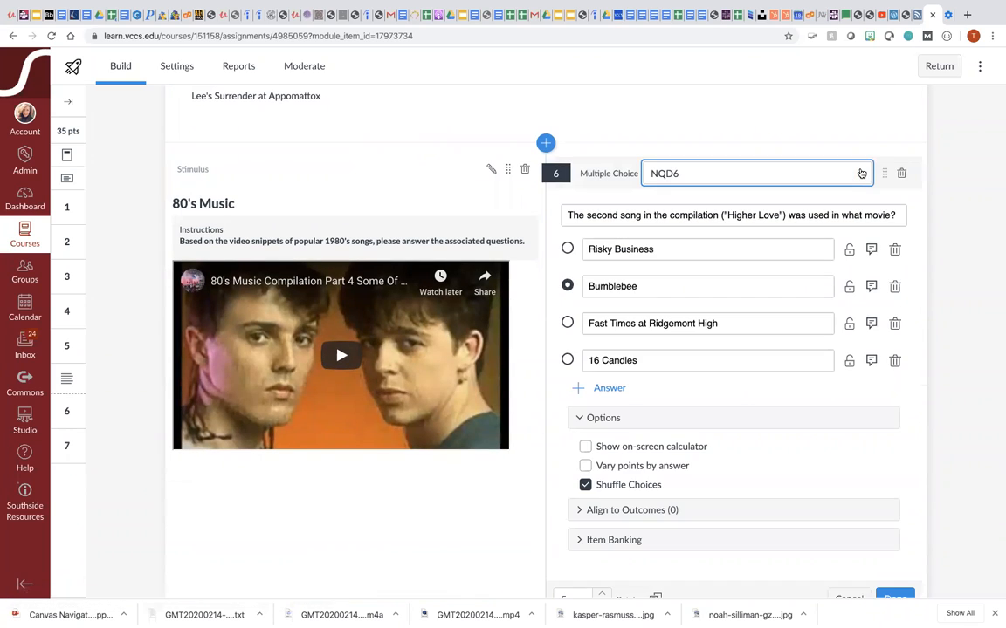
pyautogui.scroll(-2, 344, 285)
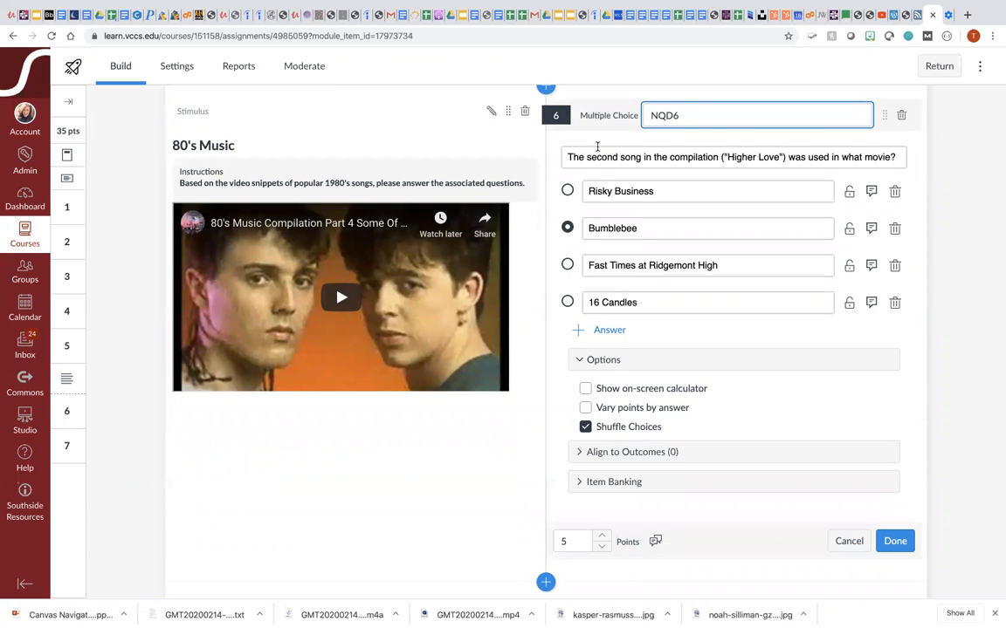
pyautogui.scroll(-1, 597, 146)
pyautogui.scroll(1, 596, 146)
pyautogui.scroll(1, 408, 351)
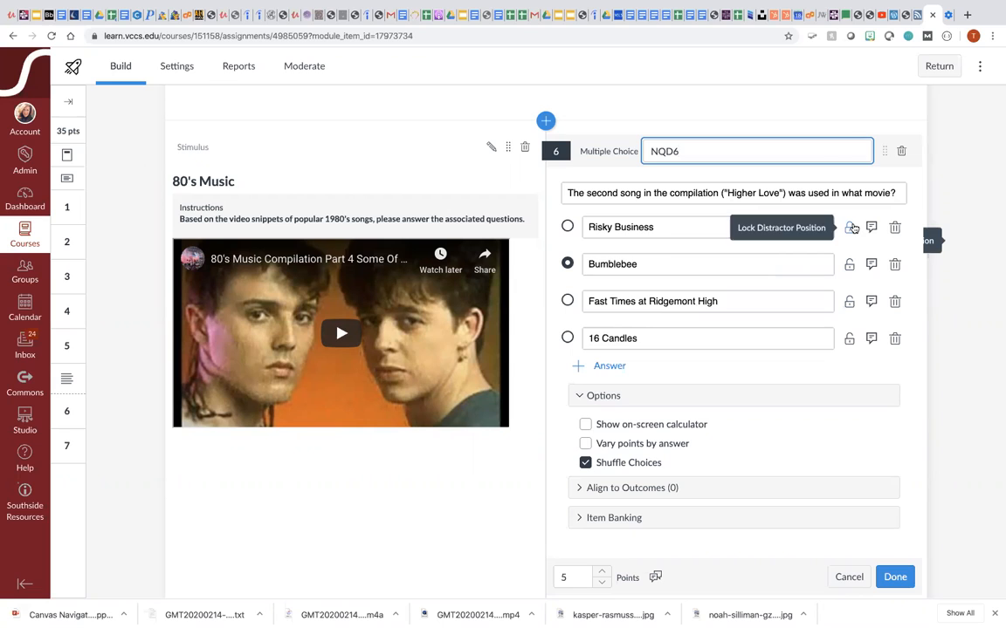
# - Turn on Vary points by answer for question 6 and finish editing it
pyautogui.click(585, 444)
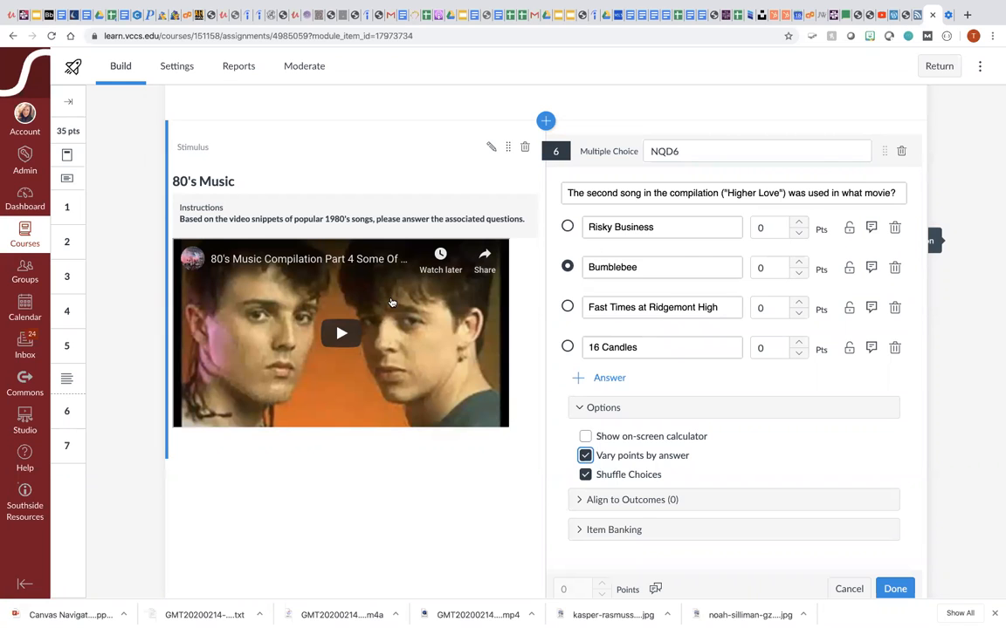
pyautogui.scroll(-1, 391, 303)
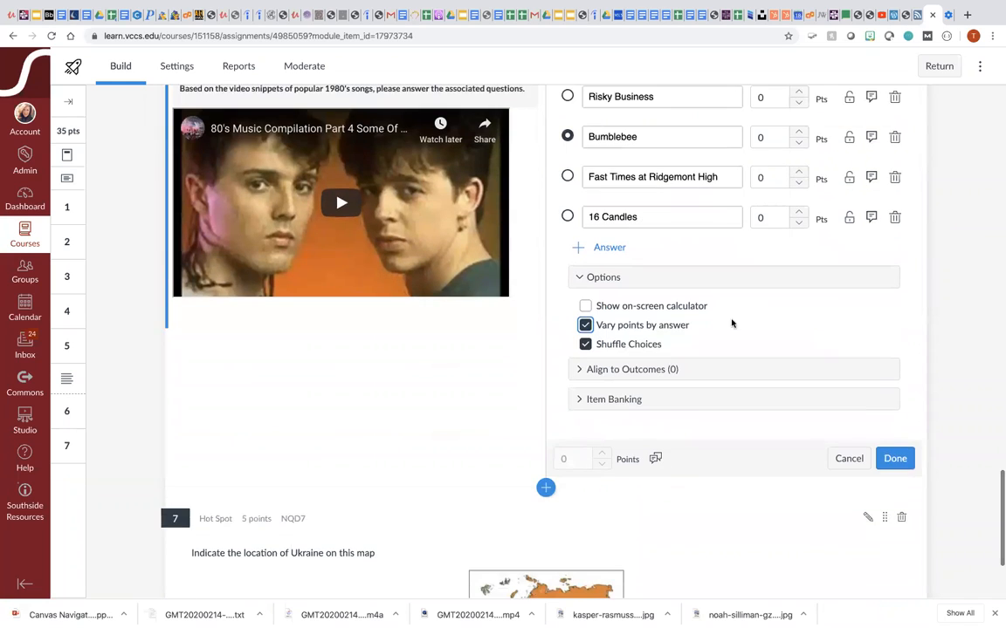
pyautogui.click(897, 458)
# - Open the Ukraine hot spot question 7 for editing and review its settings
pyautogui.scroll(-3, 899, 460)
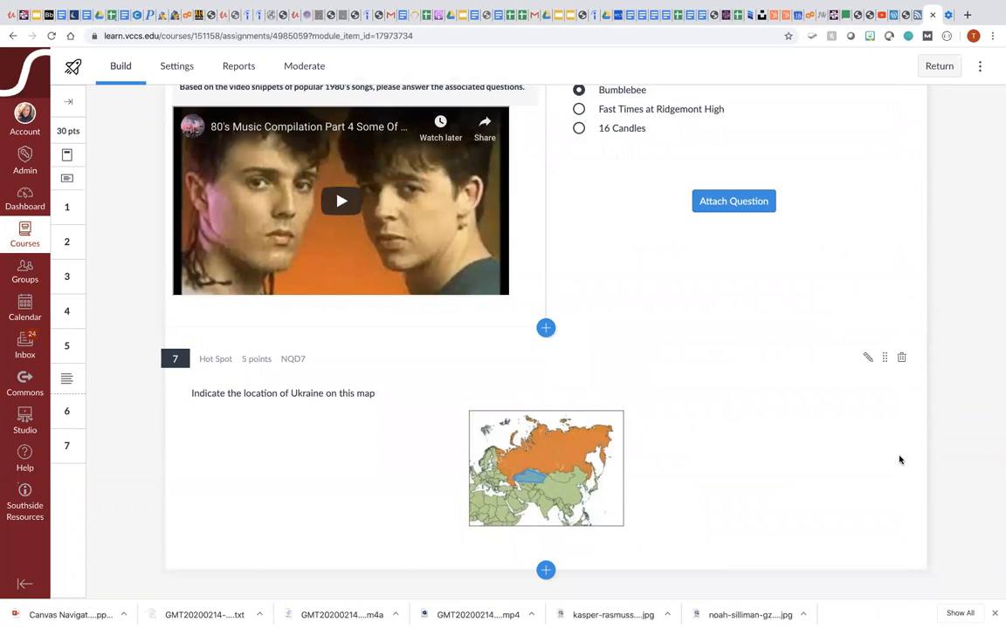
pyautogui.click(868, 358)
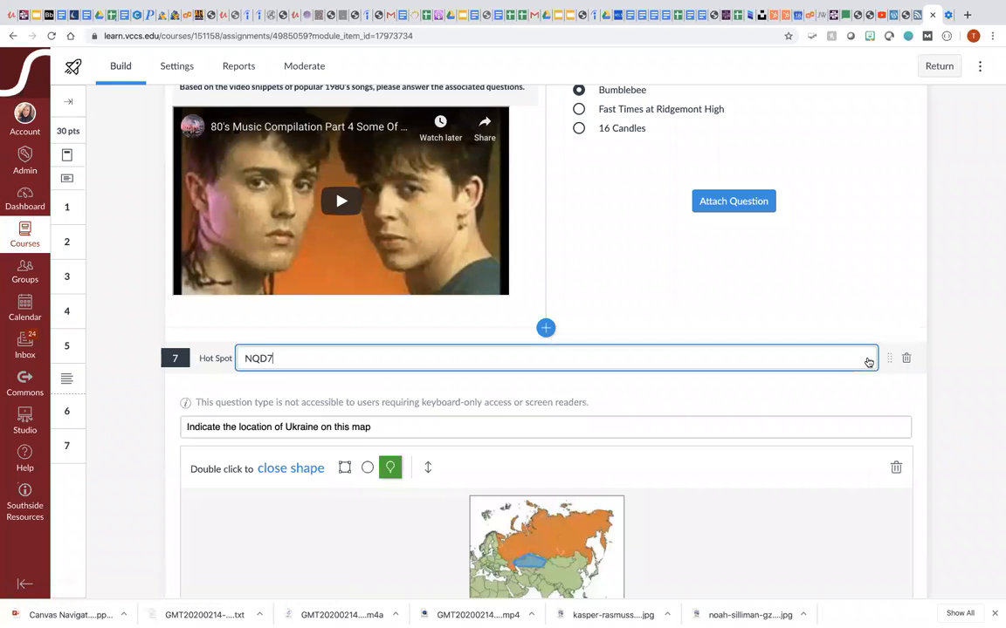
pyautogui.scroll(-2, 819, 422)
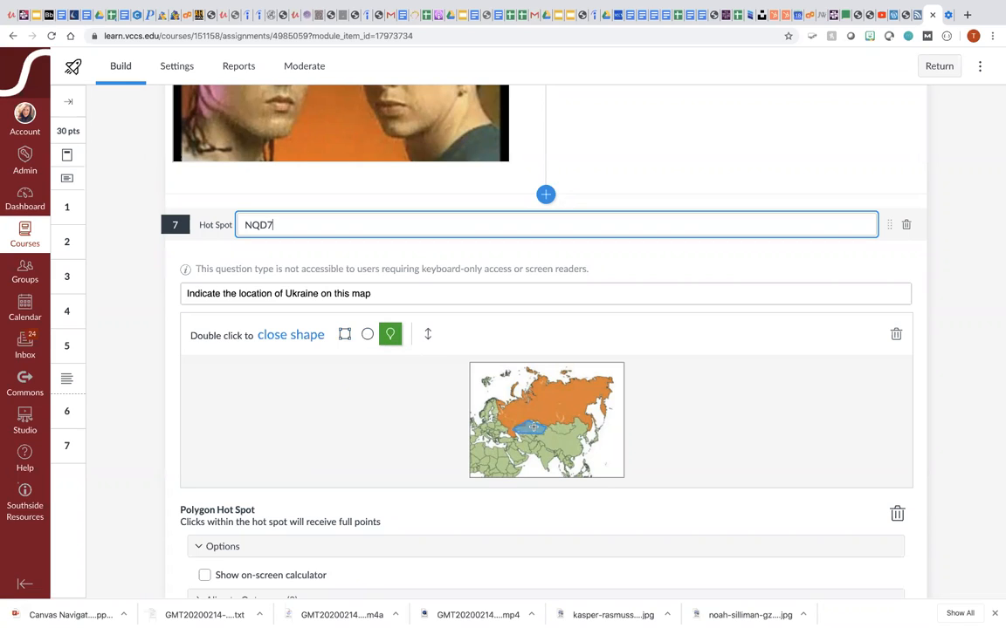
pyautogui.scroll(-1, 540, 429)
pyautogui.scroll(-3, 541, 430)
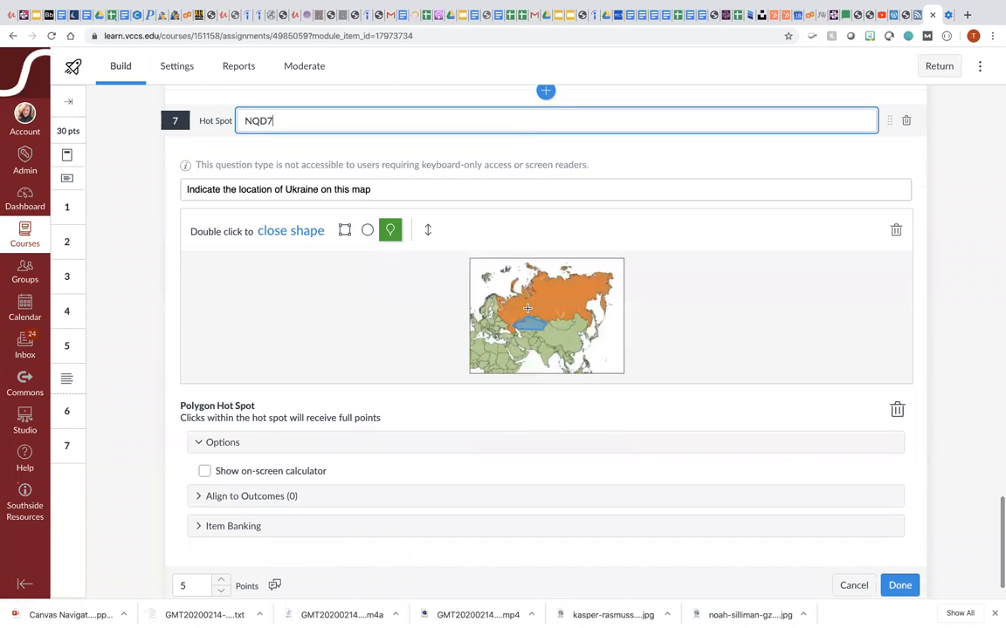
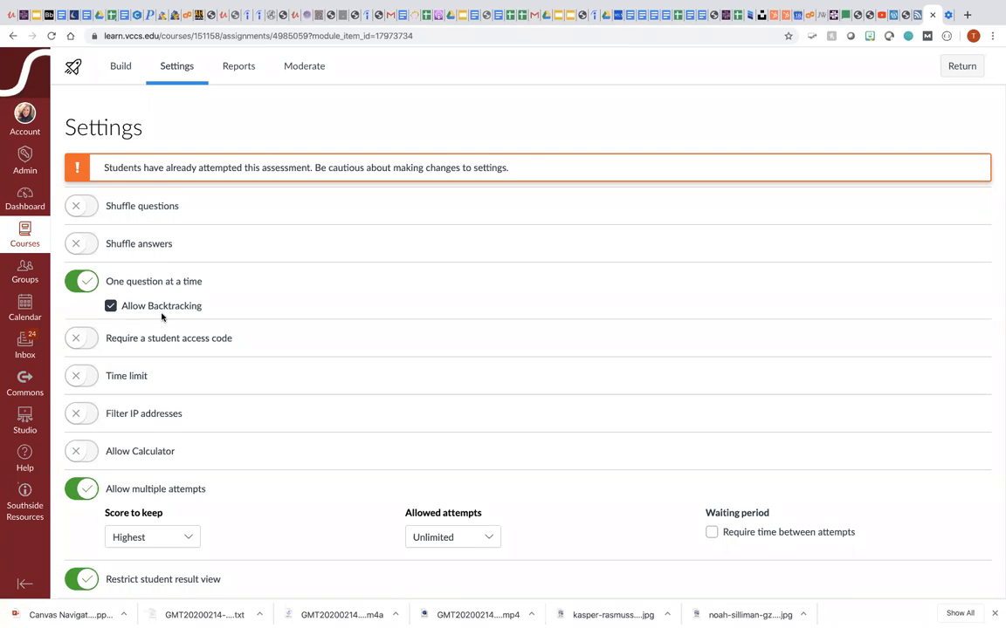
# - Turn off Allow Backtracking under One question at a time in the quiz settings
pyautogui.click(110, 306)
pyautogui.scroll(-3, 190, 419)
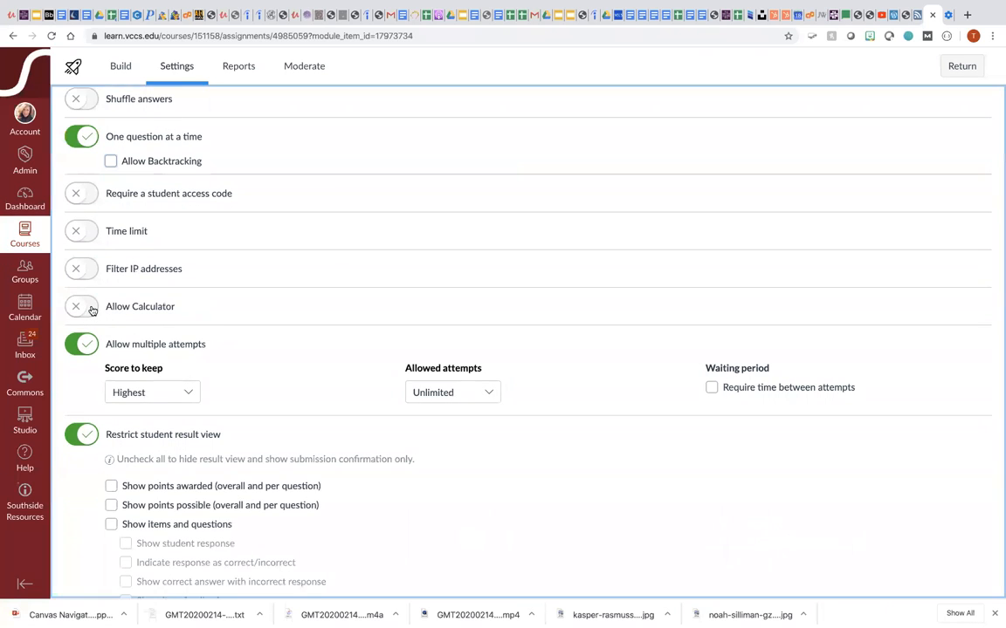
pyautogui.click(92, 310)
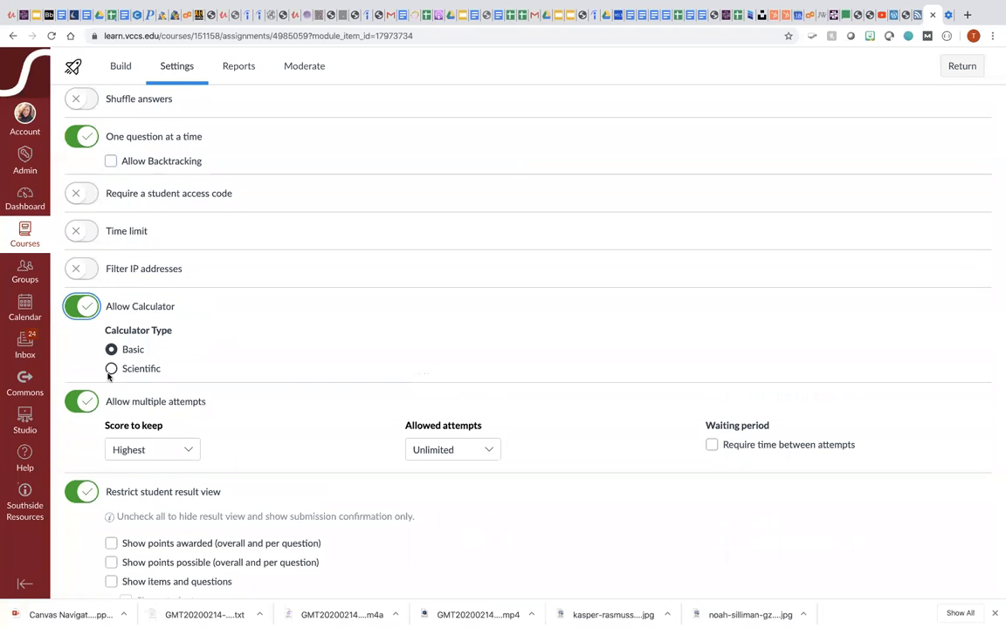
pyautogui.click(77, 306)
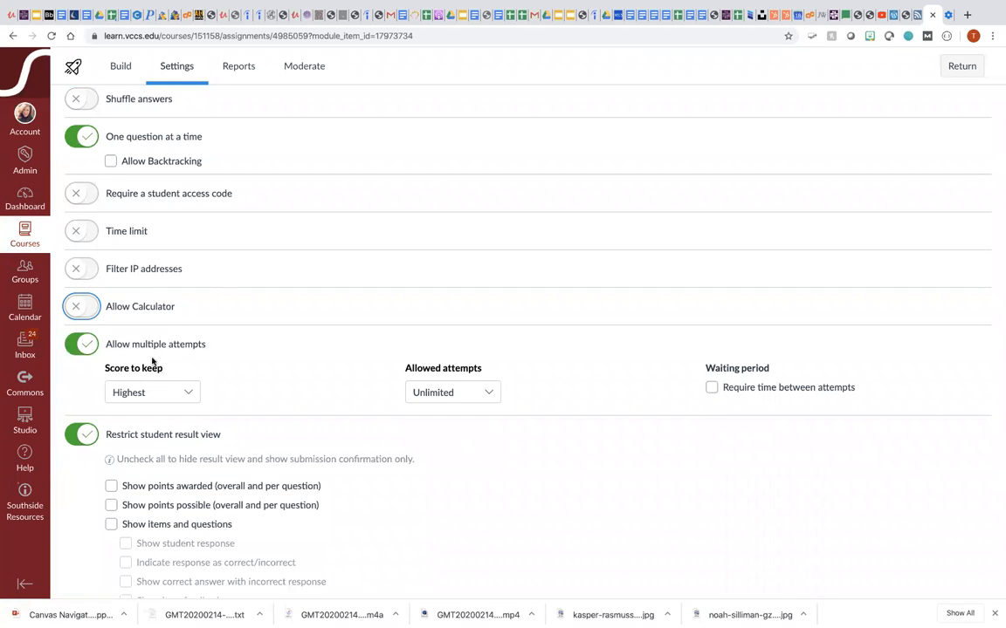
# - Set Allowed attempts to Limited and turn on Require time between attempts
pyautogui.click(190, 397)
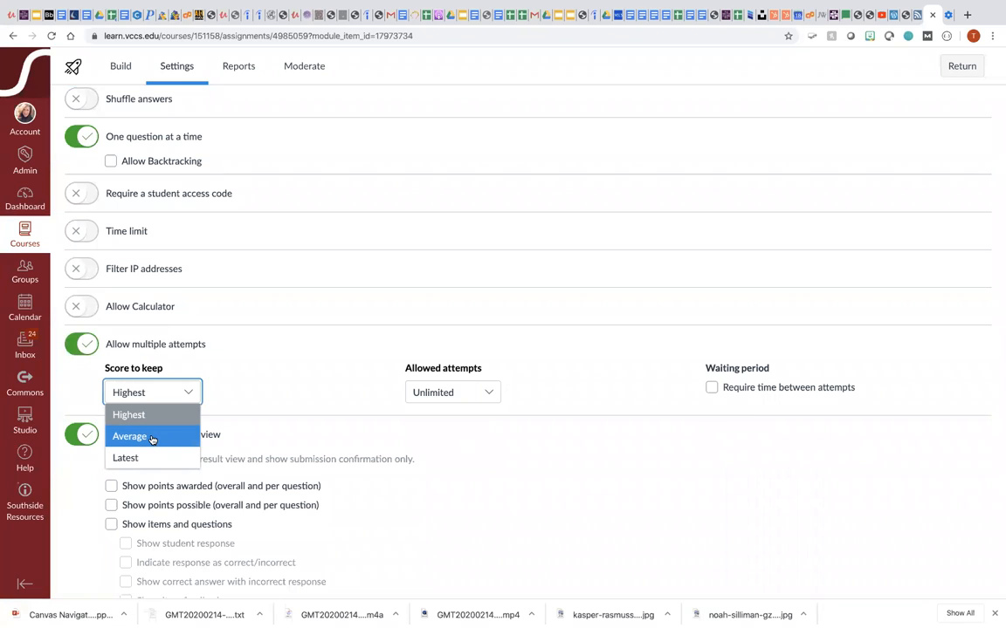
pyautogui.click(217, 381)
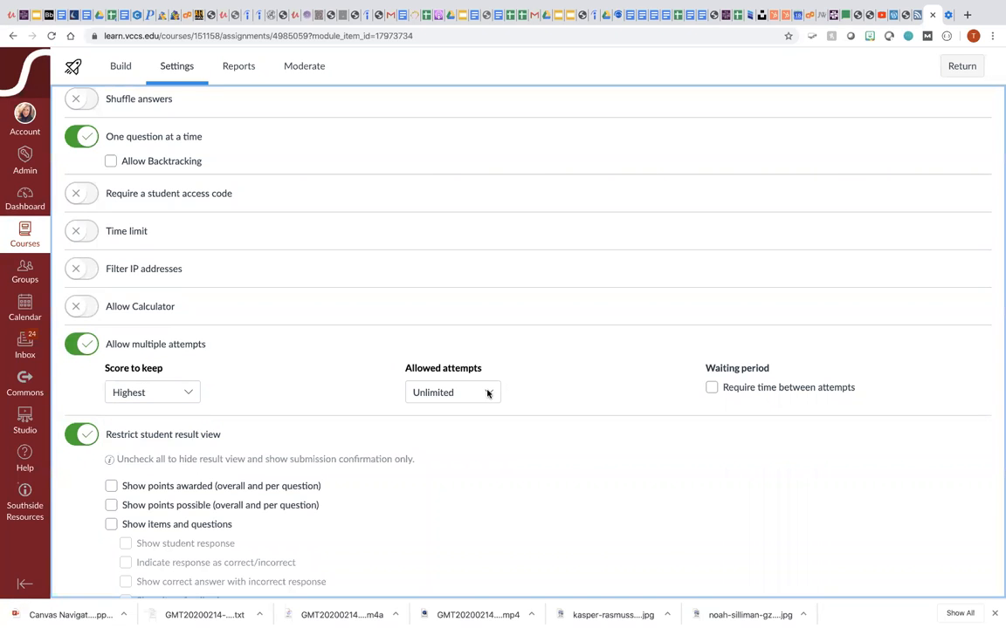
pyautogui.click(486, 393)
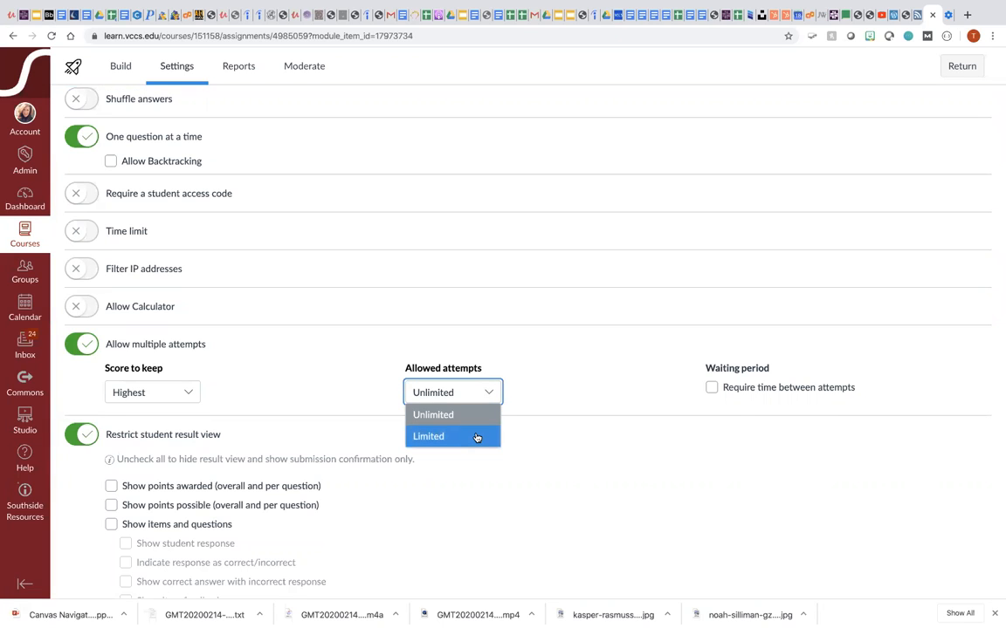
pyautogui.click(476, 438)
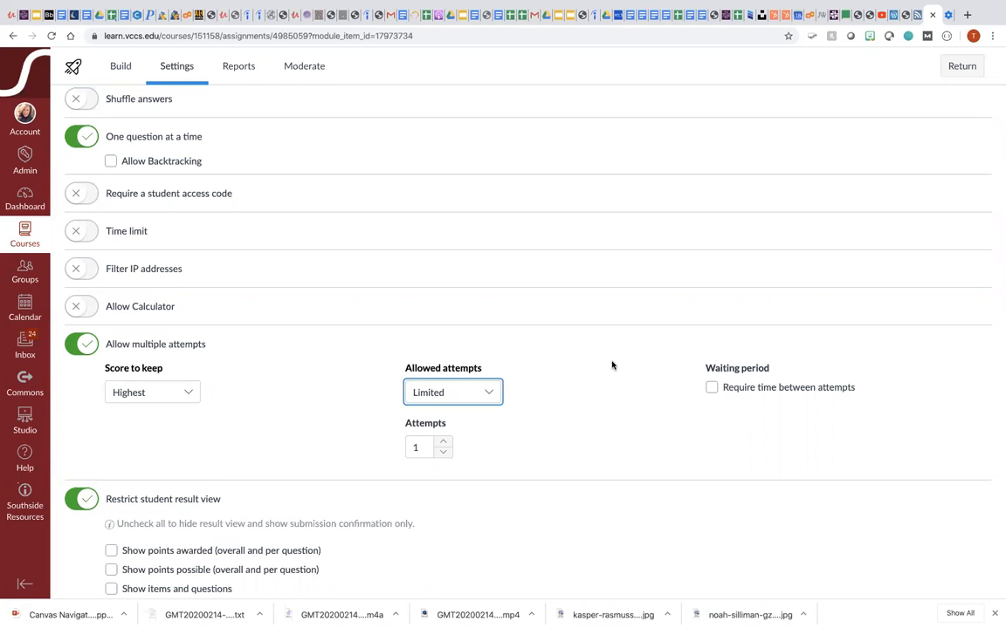
pyautogui.click(712, 389)
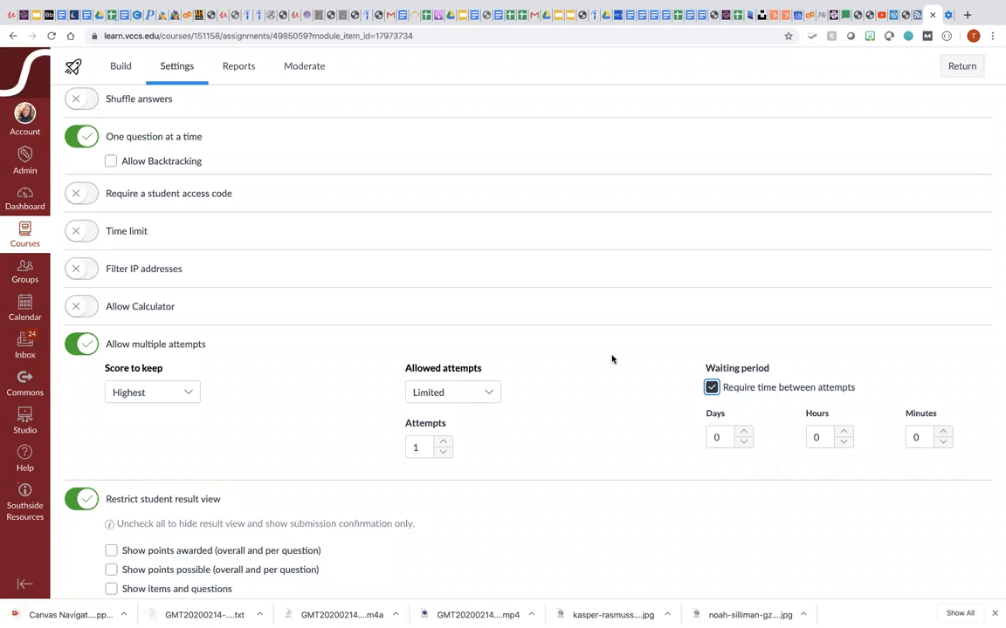
# - Under Restrict student result view, tick Show points awarded, Show points possible, and Show items and questions
pyautogui.scroll(-2, 612, 359)
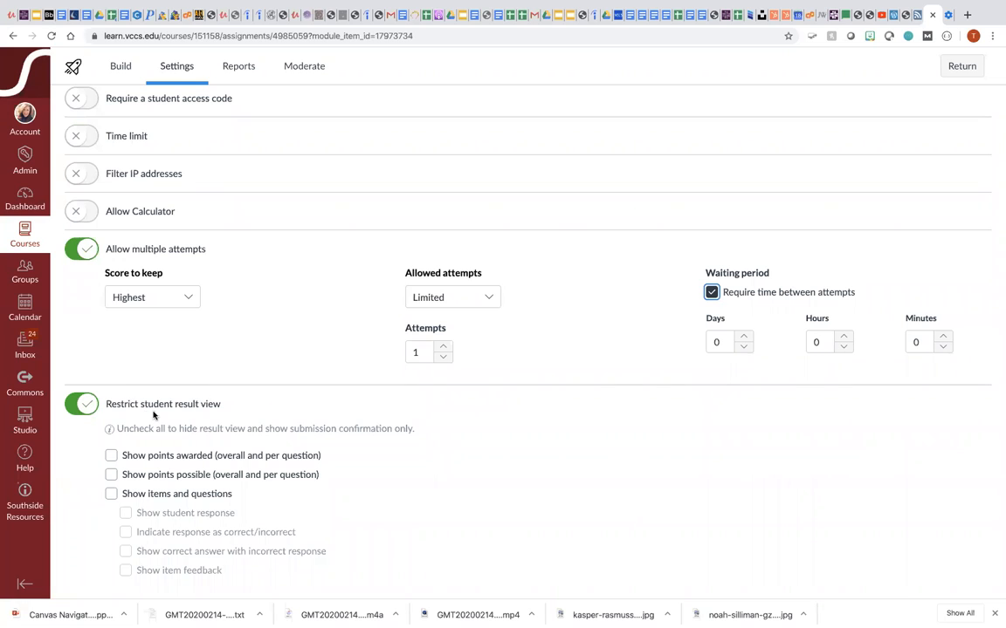
pyautogui.click(70, 405)
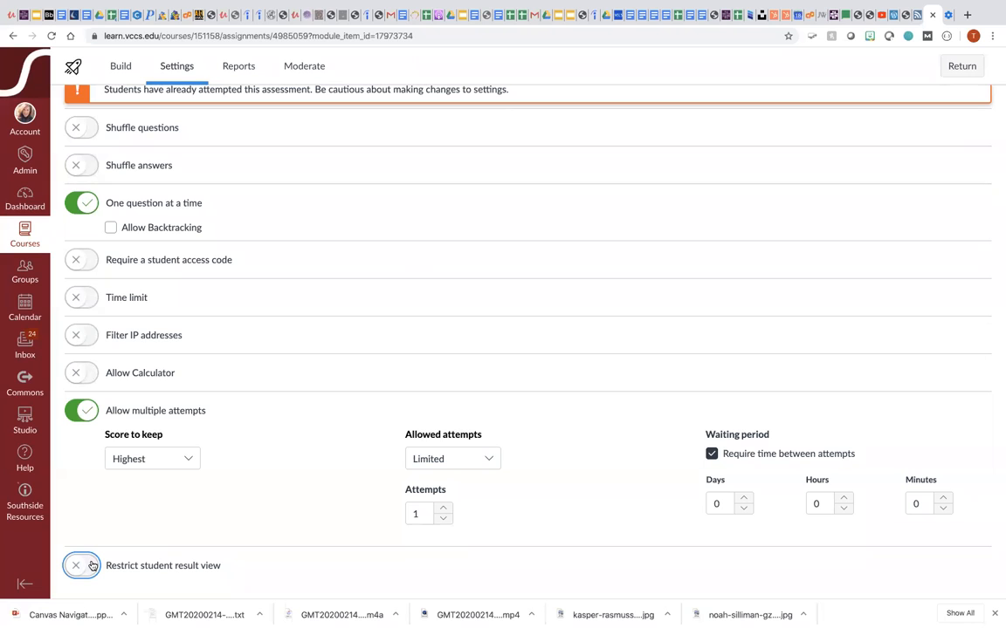
pyautogui.click(91, 565)
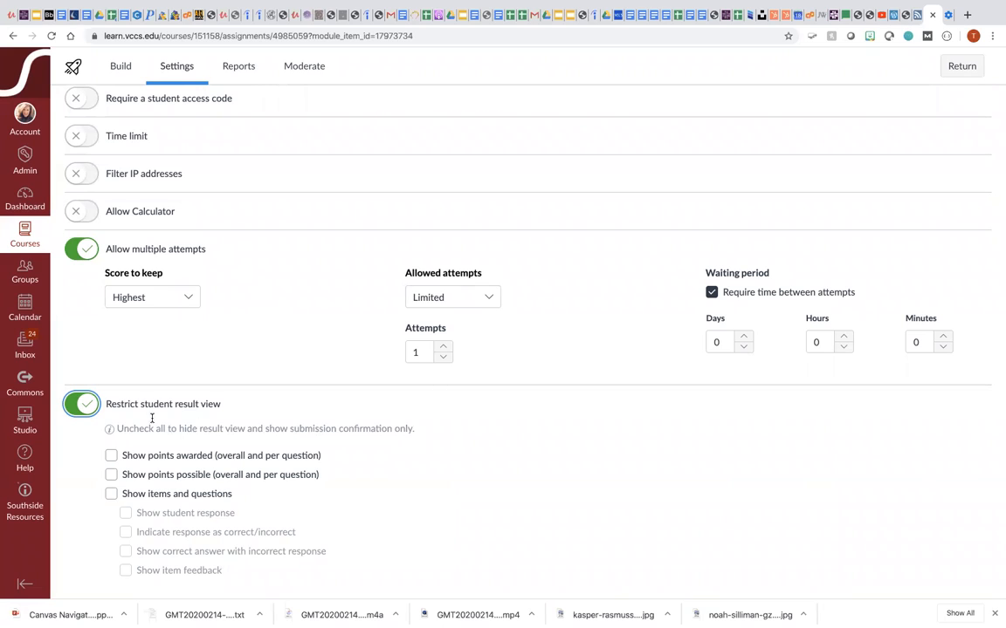
pyautogui.click(111, 457)
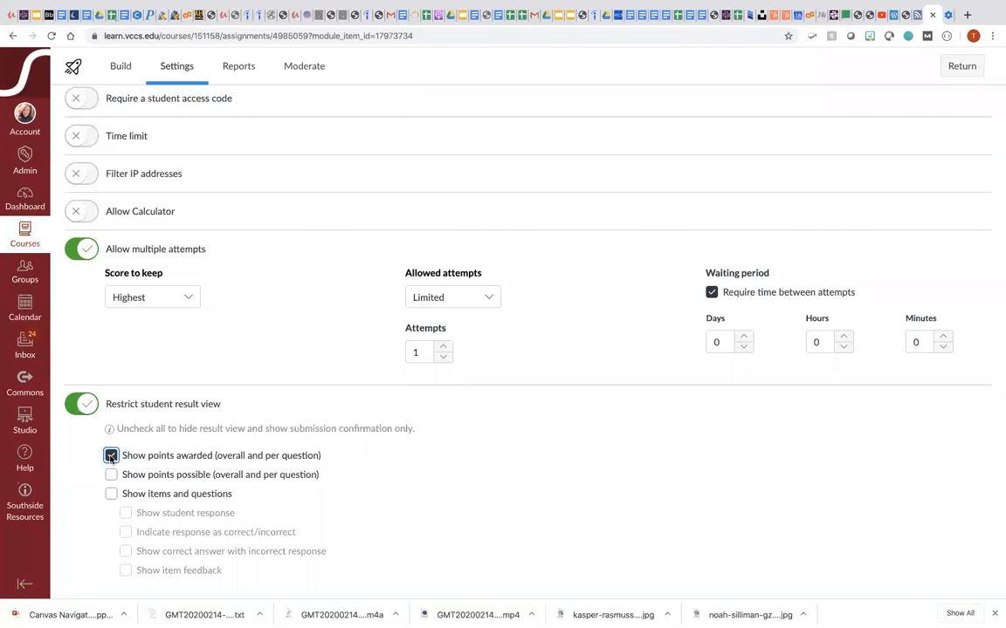
pyautogui.click(111, 476)
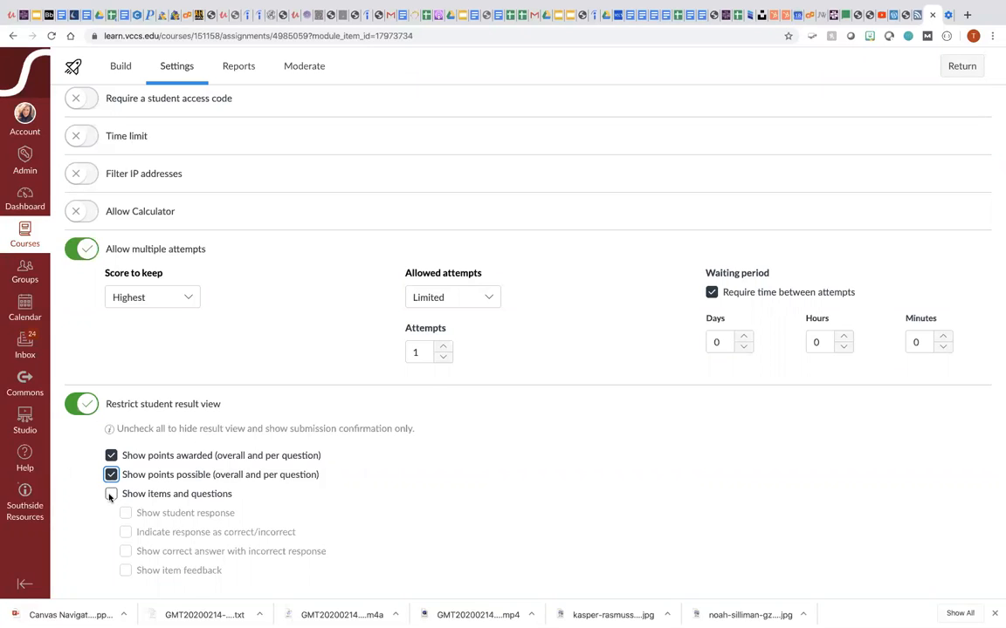
pyautogui.click(110, 495)
pyautogui.scroll(-1, 375, 487)
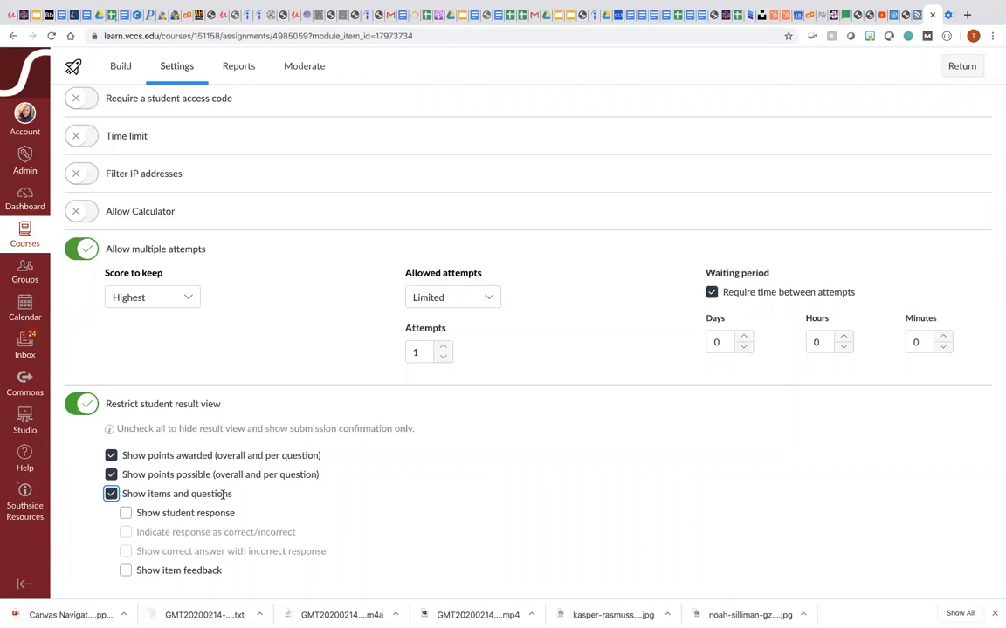
pyautogui.click(126, 513)
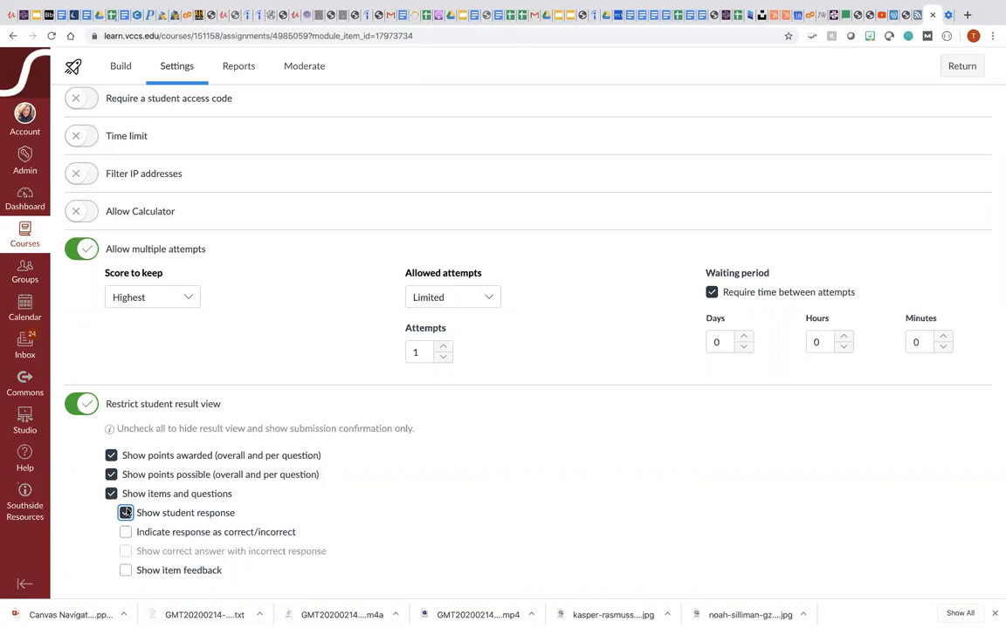
pyautogui.click(127, 534)
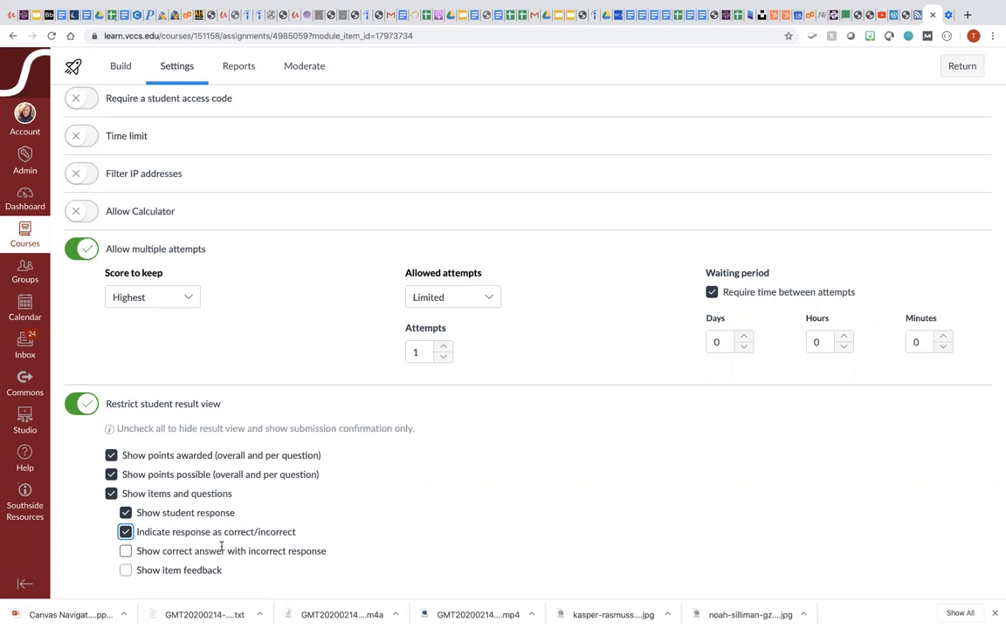
pyautogui.click(125, 552)
pyautogui.click(126, 531)
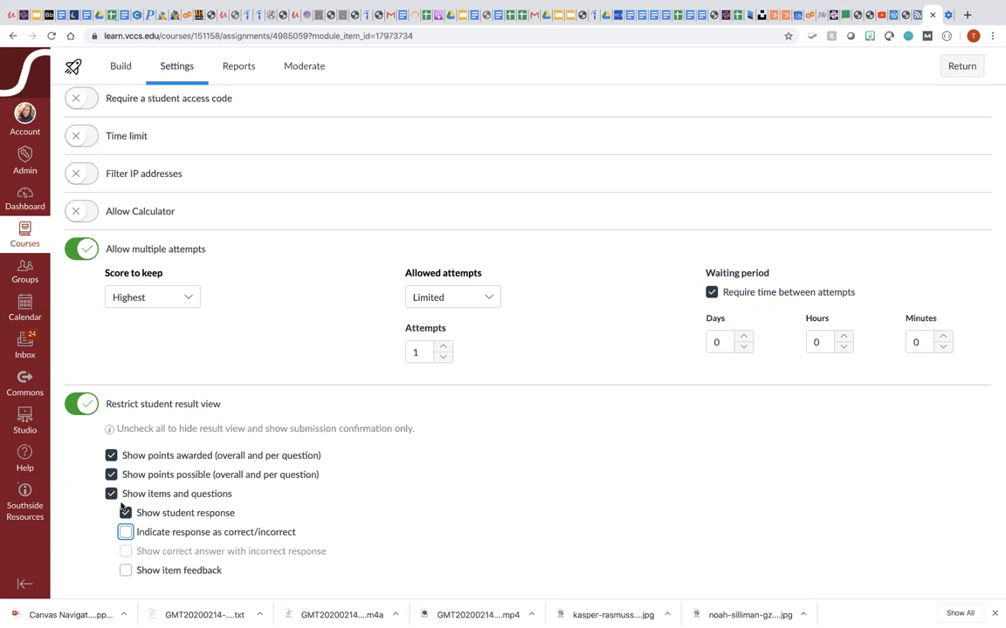
pyautogui.click(126, 512)
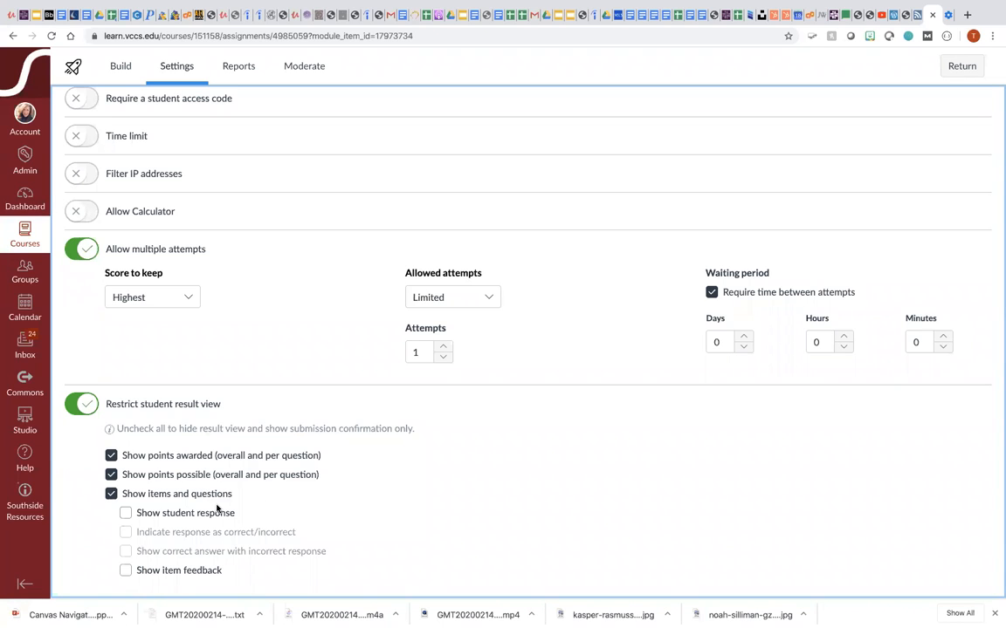
# - Switch to the Assessment Functionality in New Quizzes presentation and select the Activity 3 slide
pyautogui.click(420, 17)
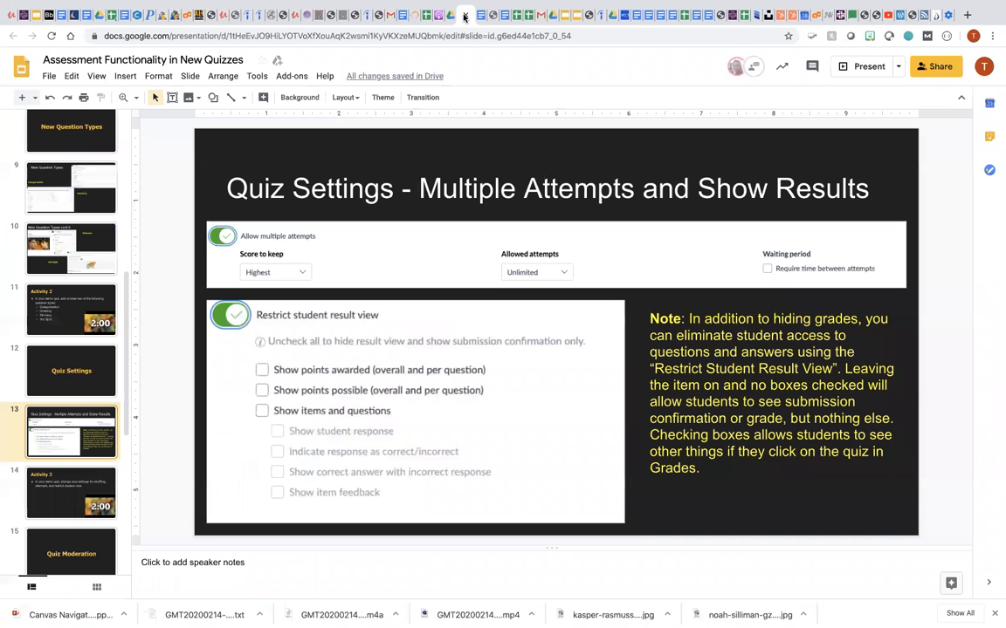
pyautogui.click(56, 503)
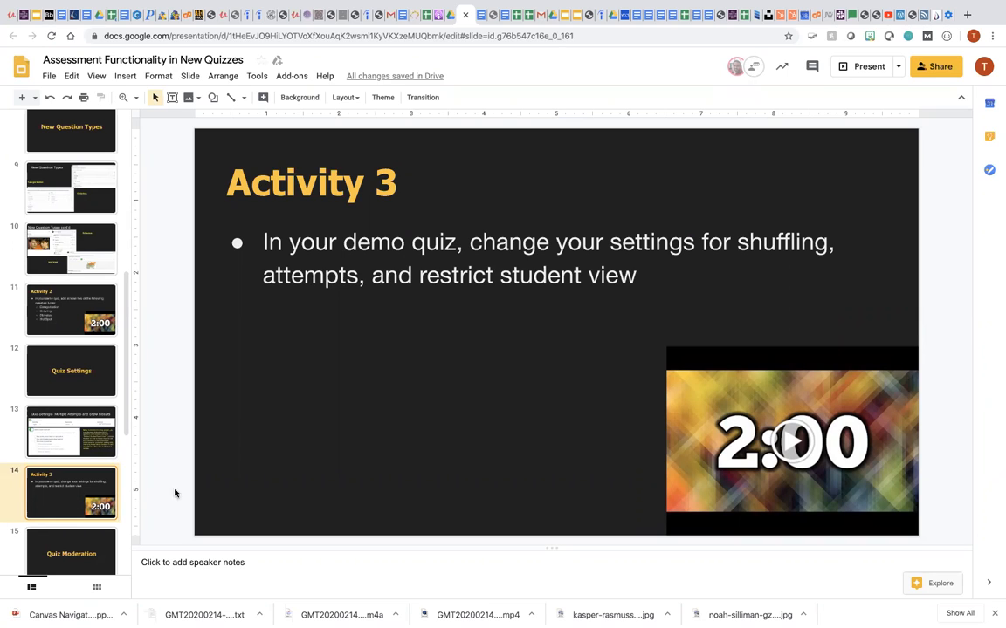
# - Start the 2 Minute Timer video on the Activity 3 slide
pyautogui.click(792, 445)
pyautogui.click(790, 444)
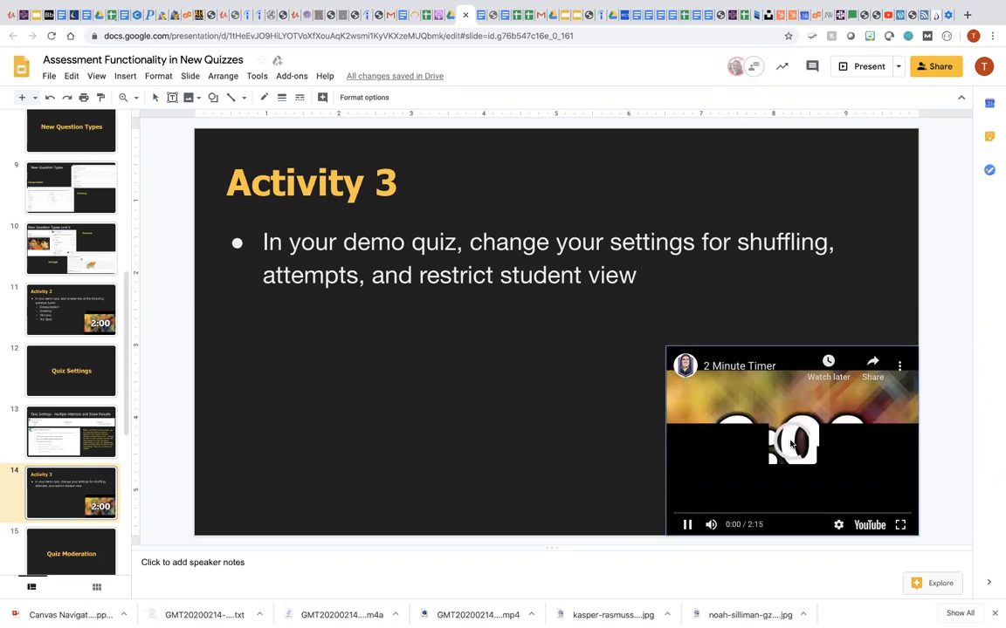